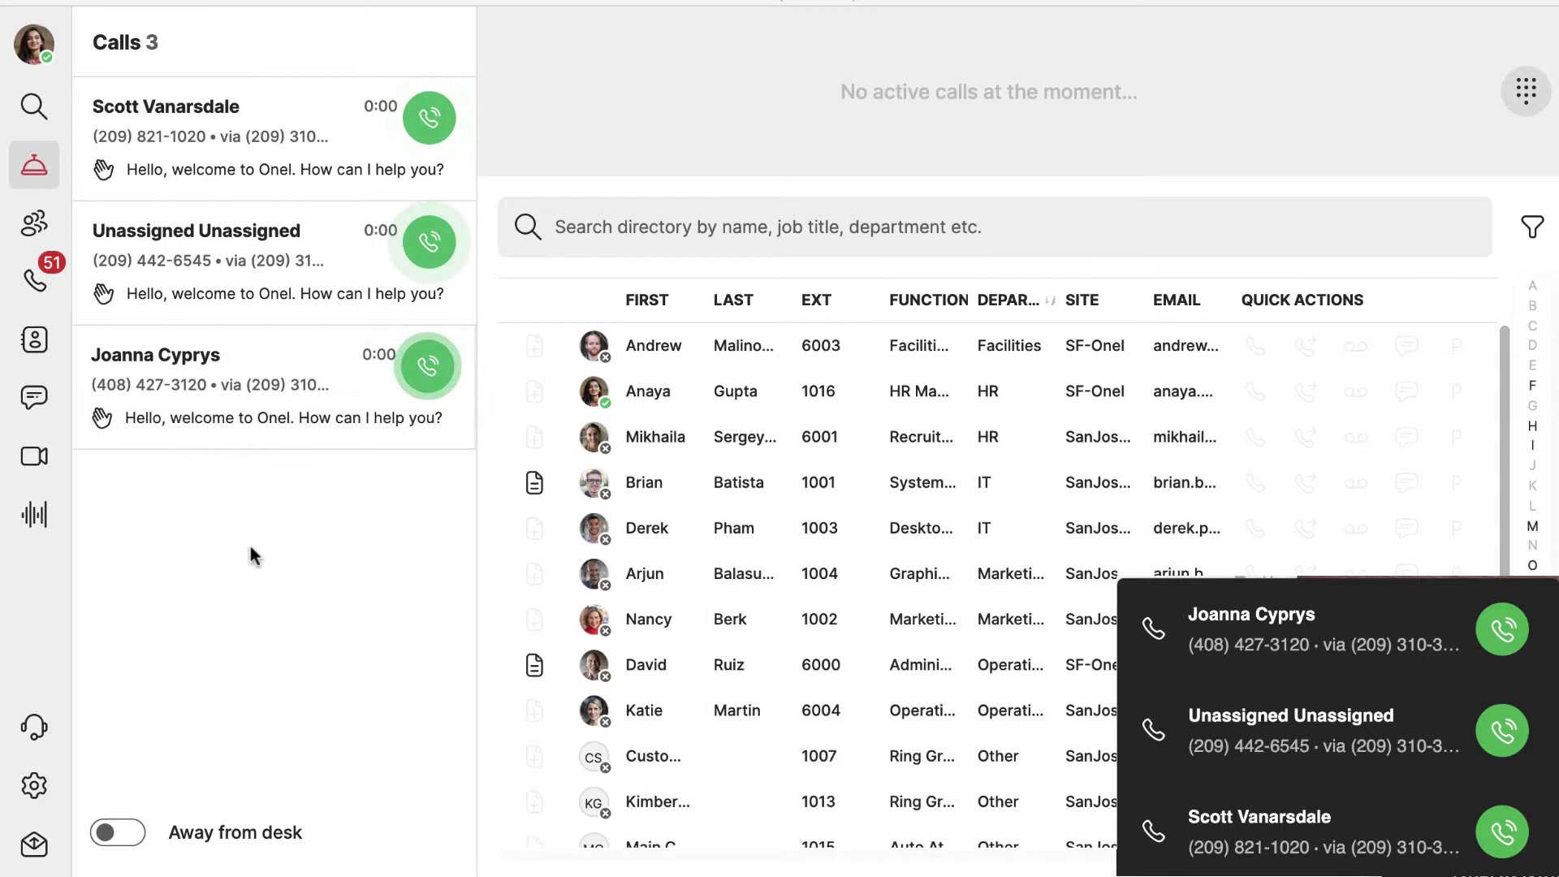
pyautogui.click(429, 117)
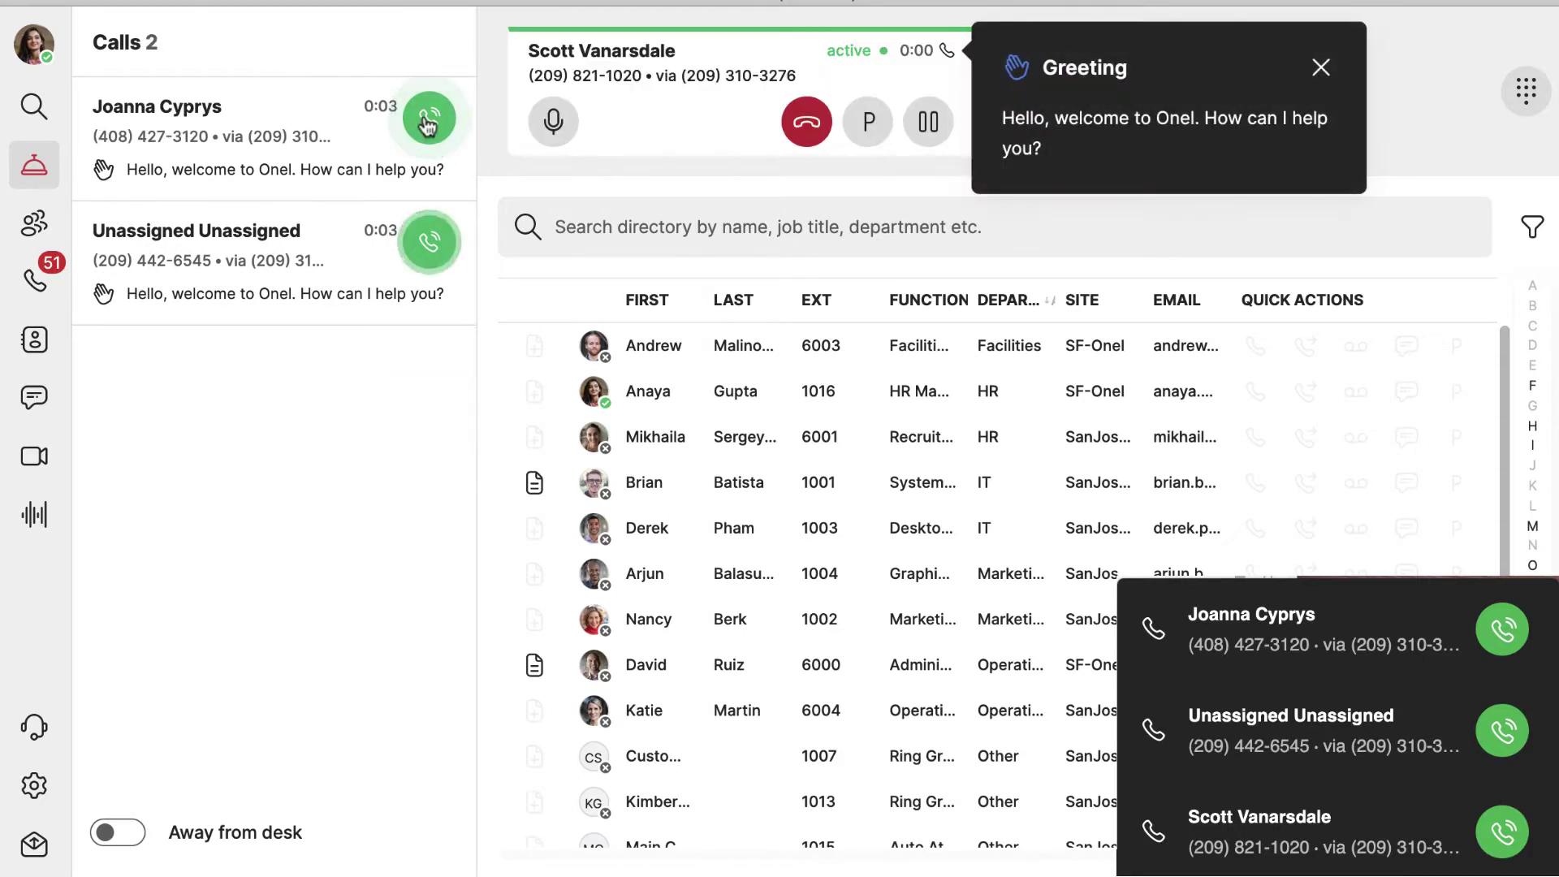
pyautogui.click(869, 122)
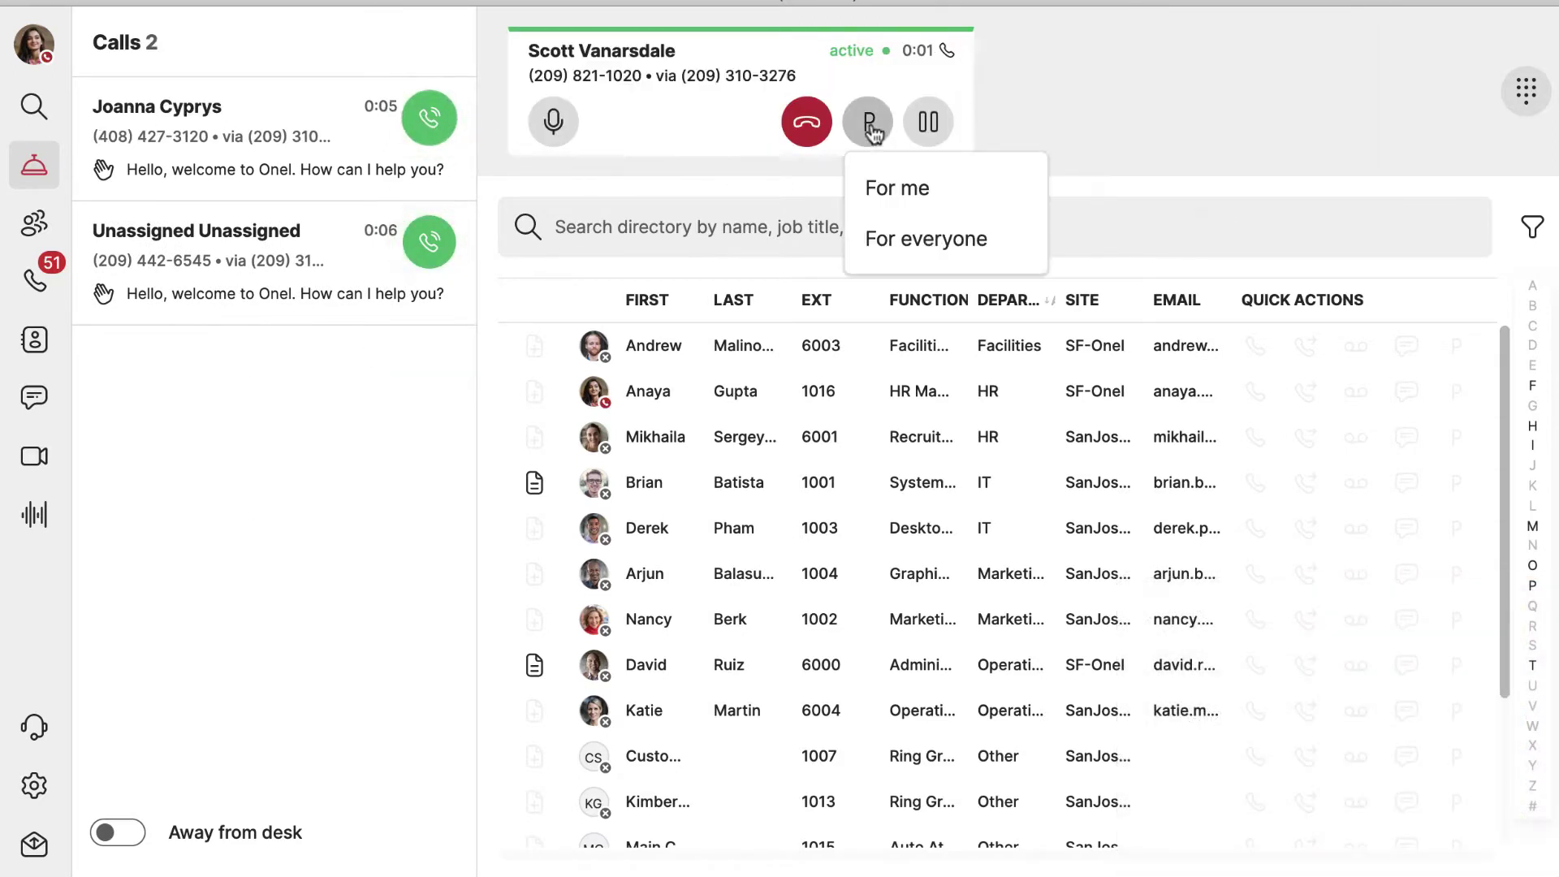
pyautogui.click(926, 238)
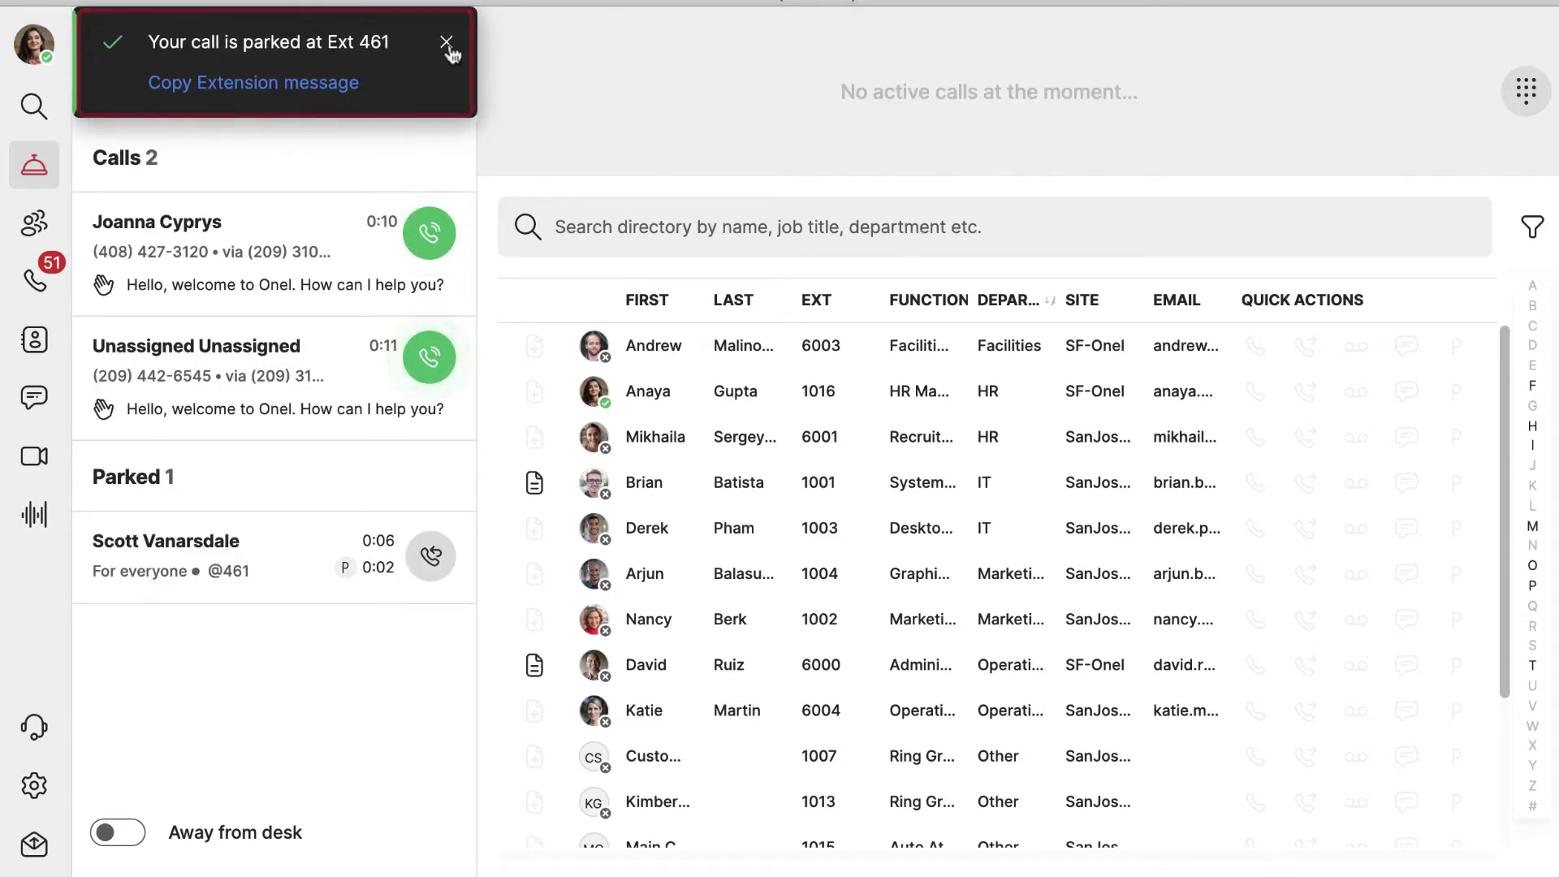
pyautogui.click(449, 49)
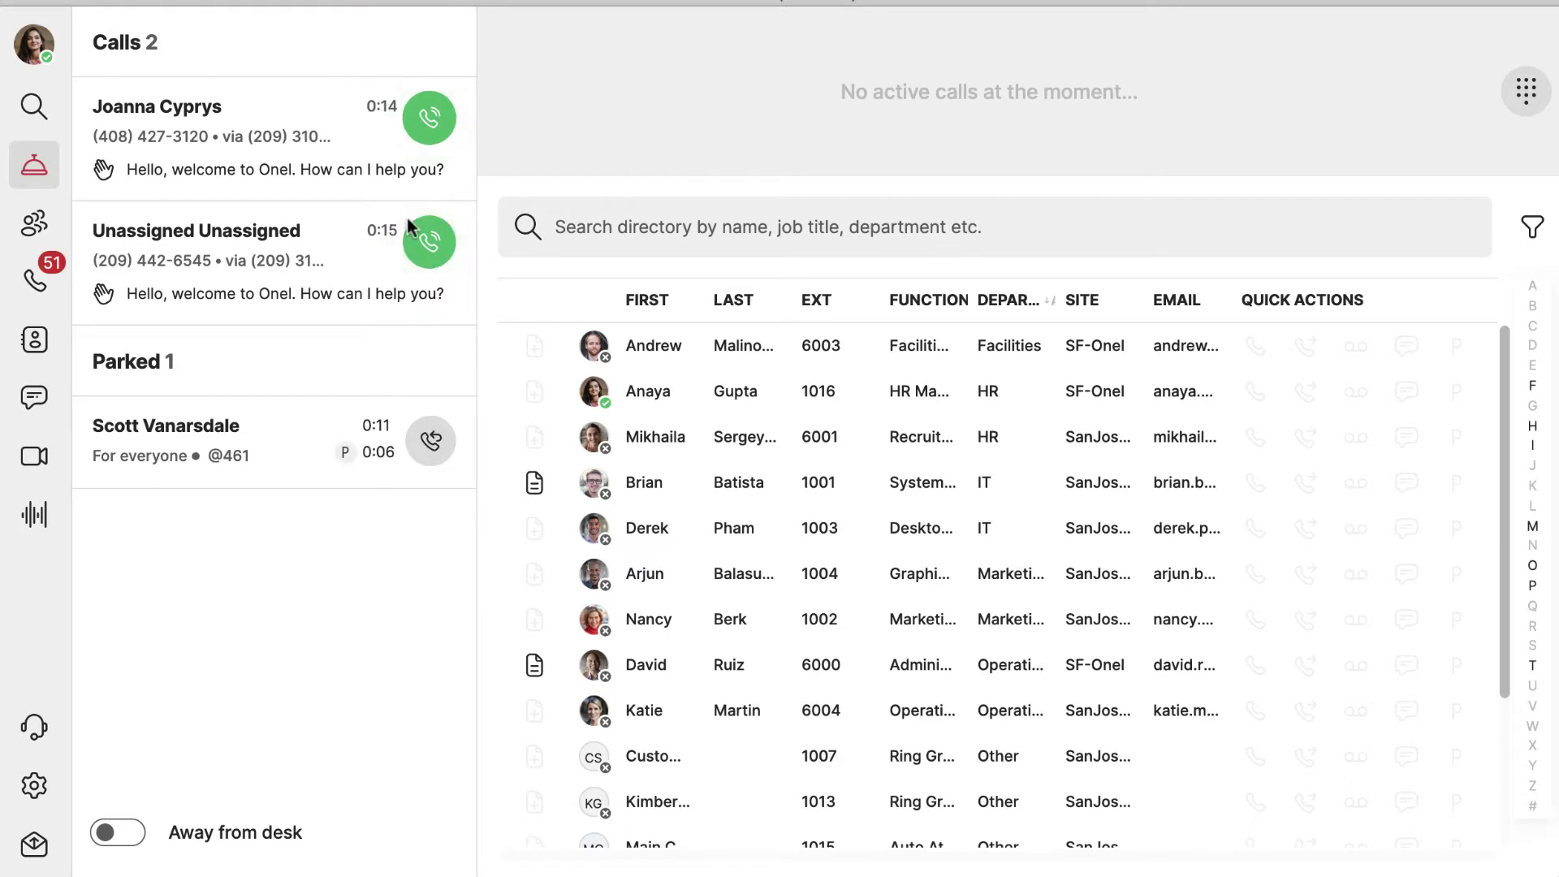
pyautogui.click(430, 116)
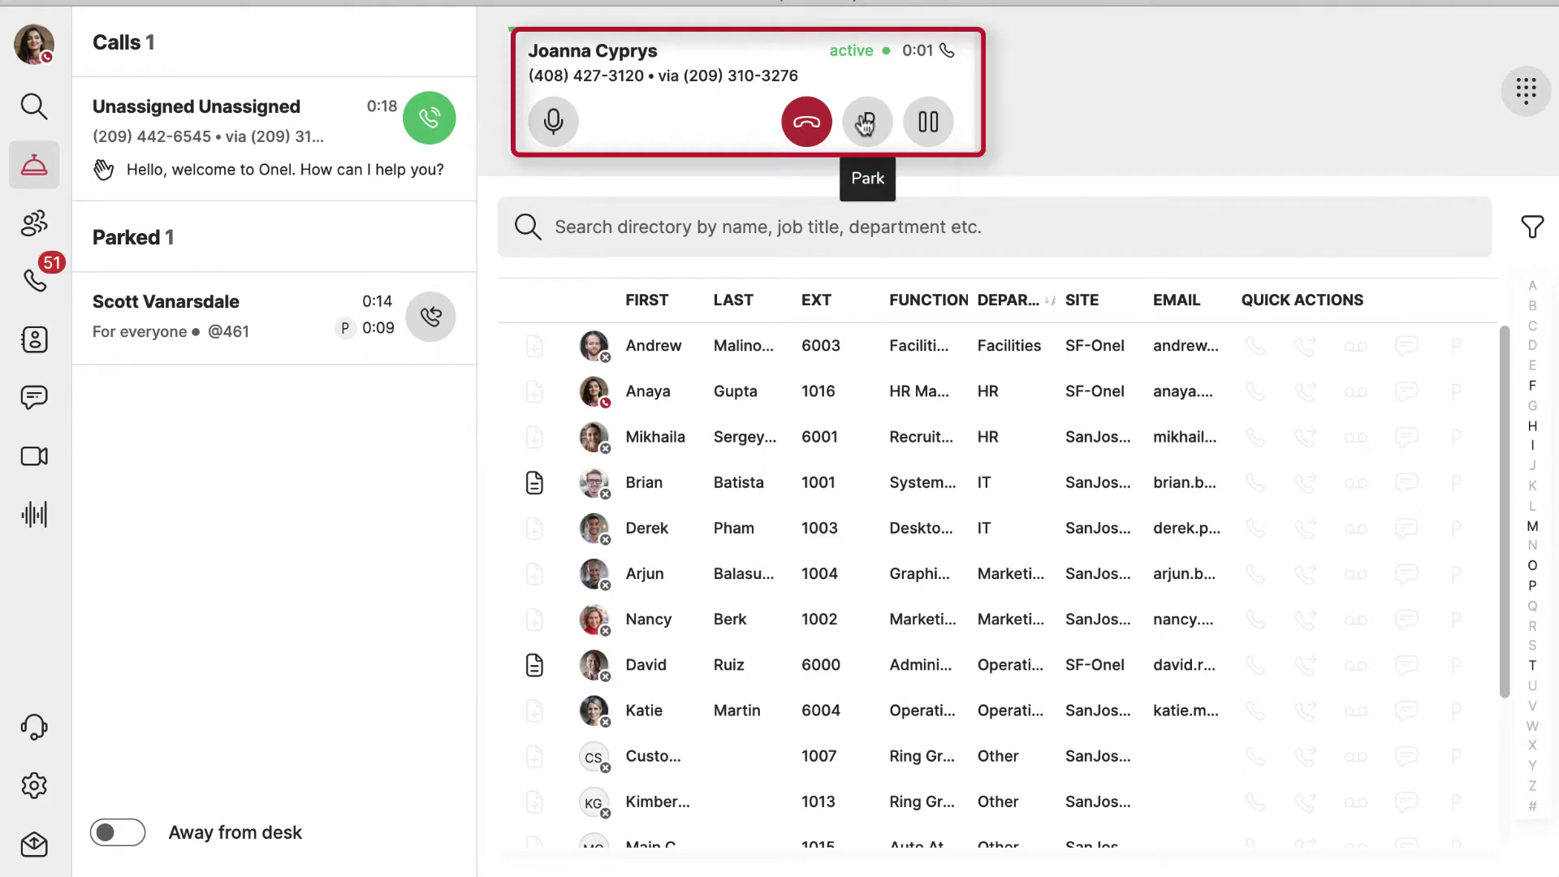
pyautogui.click(865, 121)
pyautogui.click(904, 239)
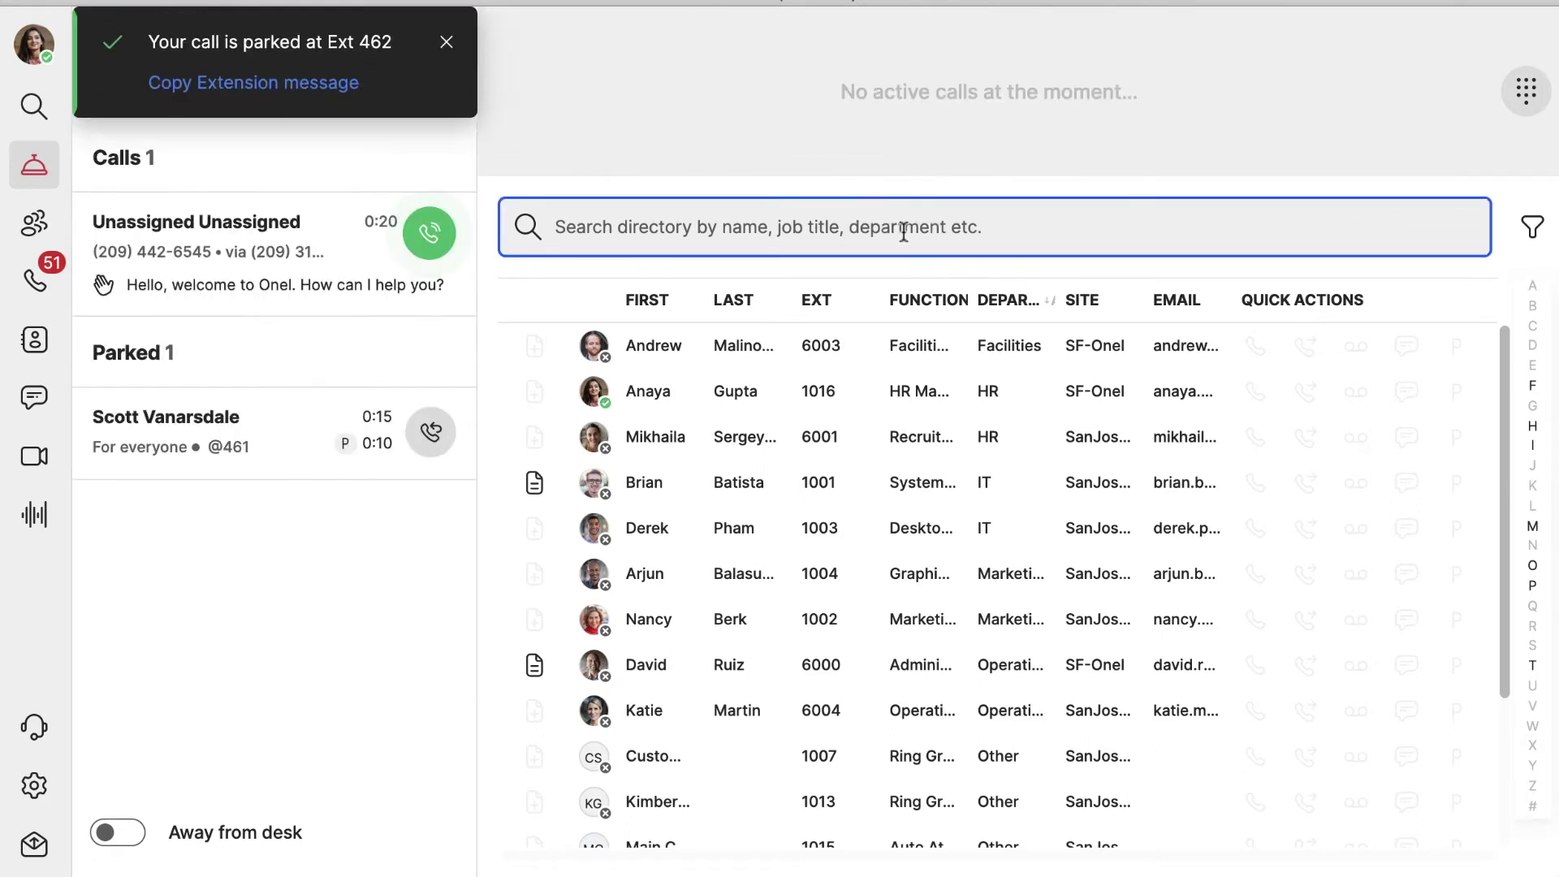
pyautogui.click(448, 44)
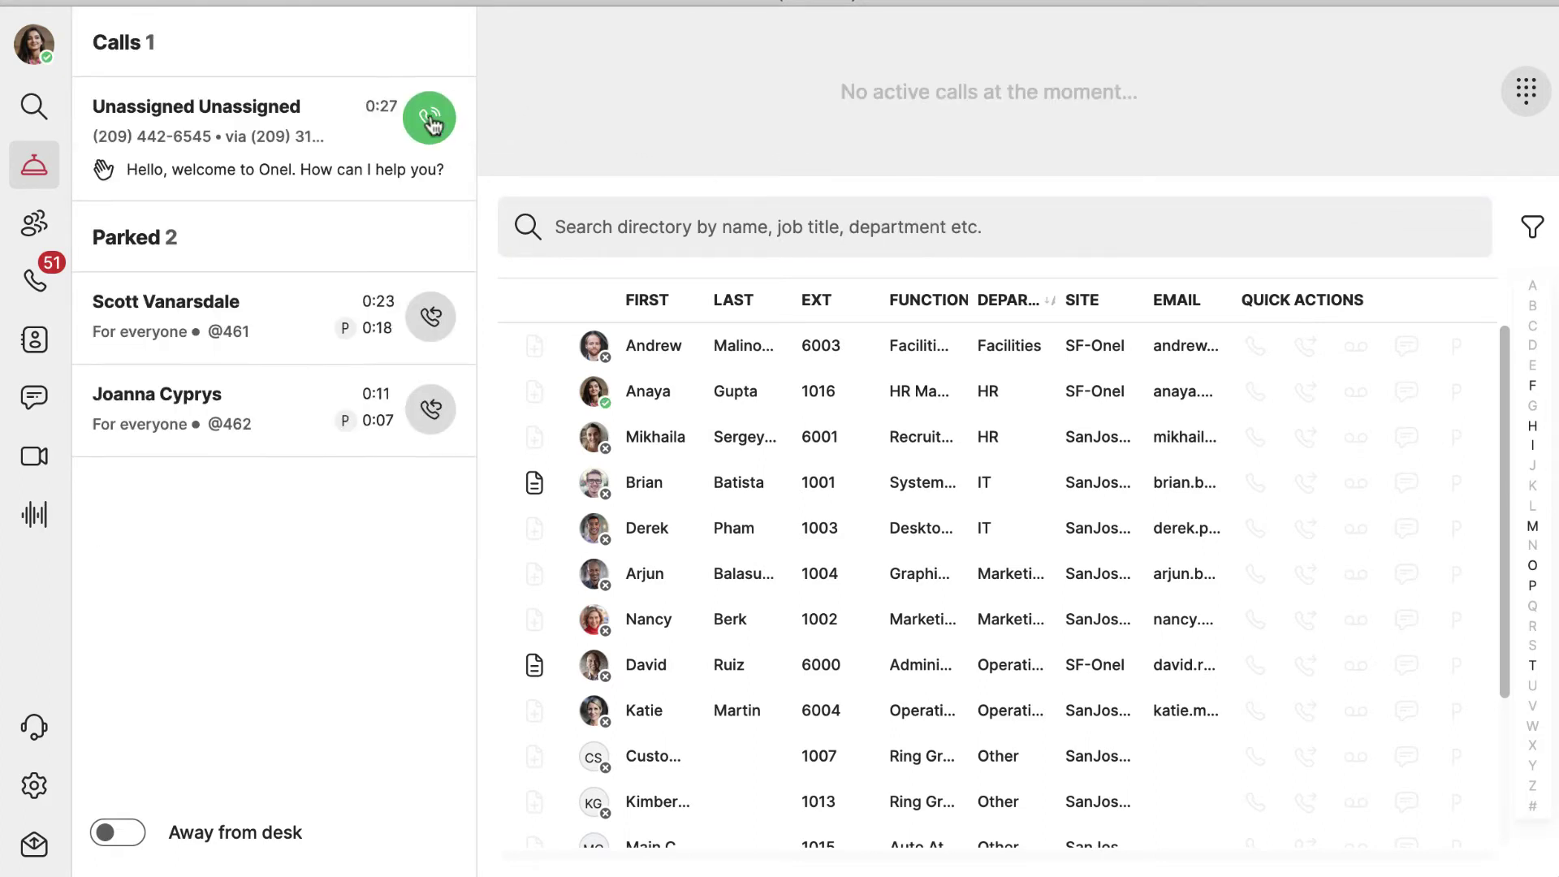
pyautogui.click(431, 119)
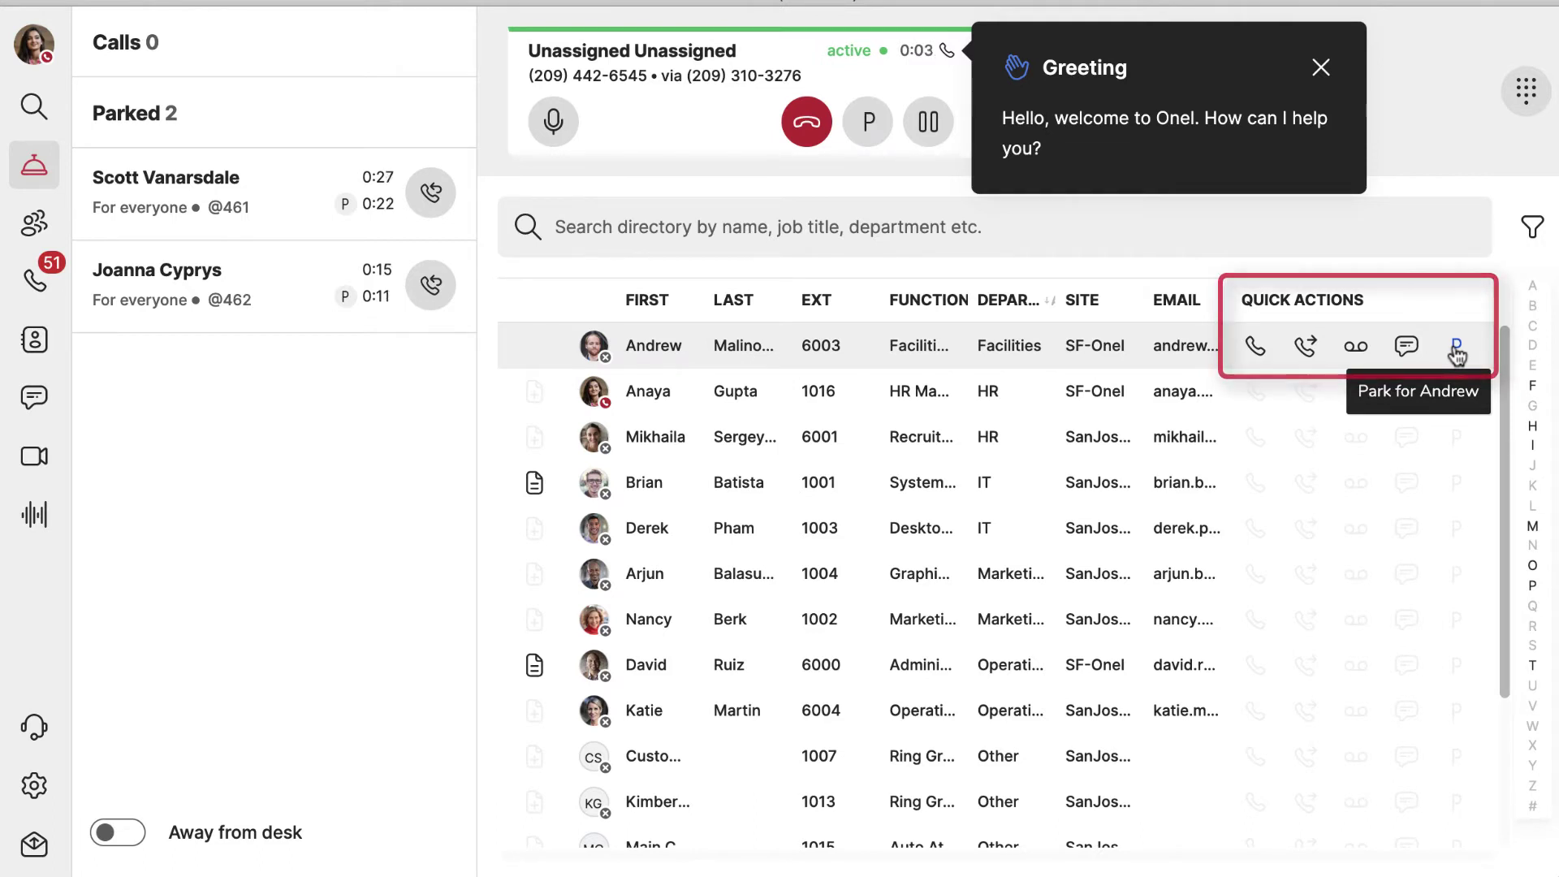
pyautogui.click(1457, 350)
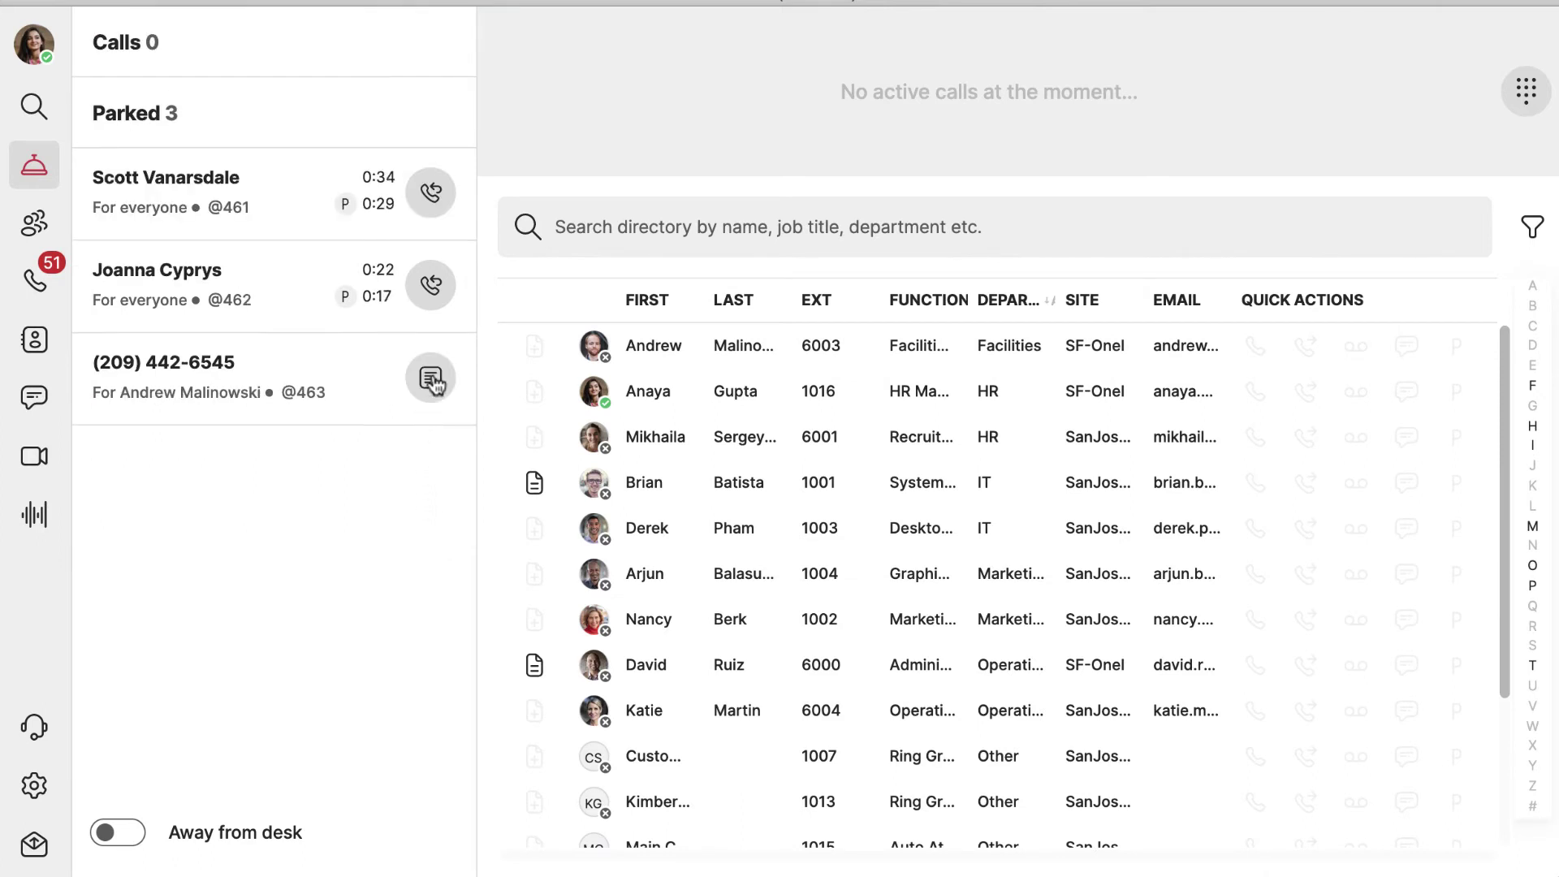
pyautogui.click(433, 380)
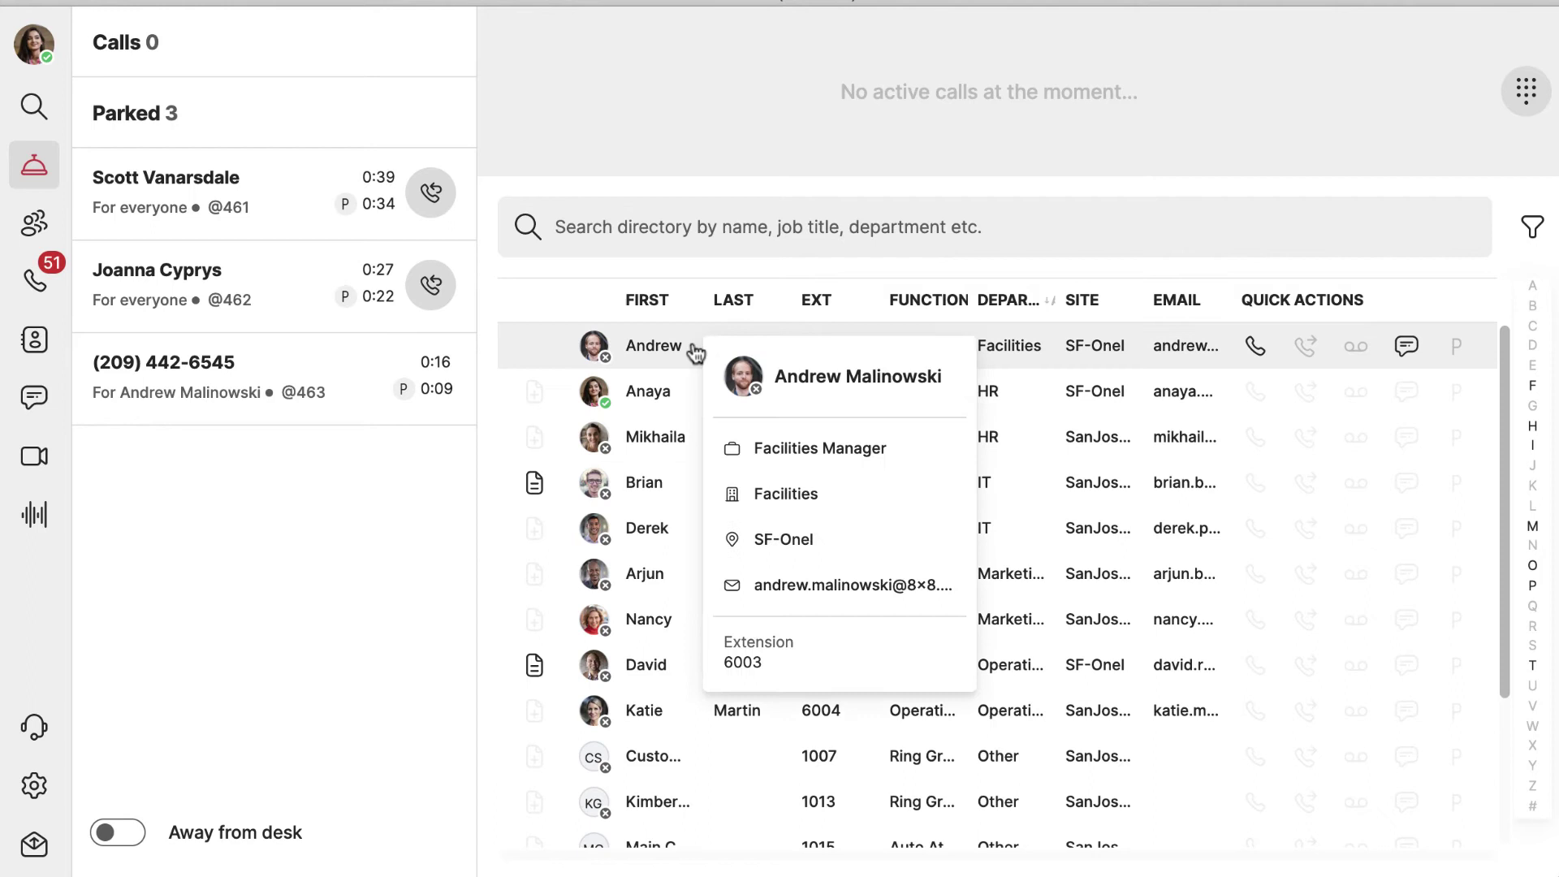
pyautogui.moveTo(853, 346)
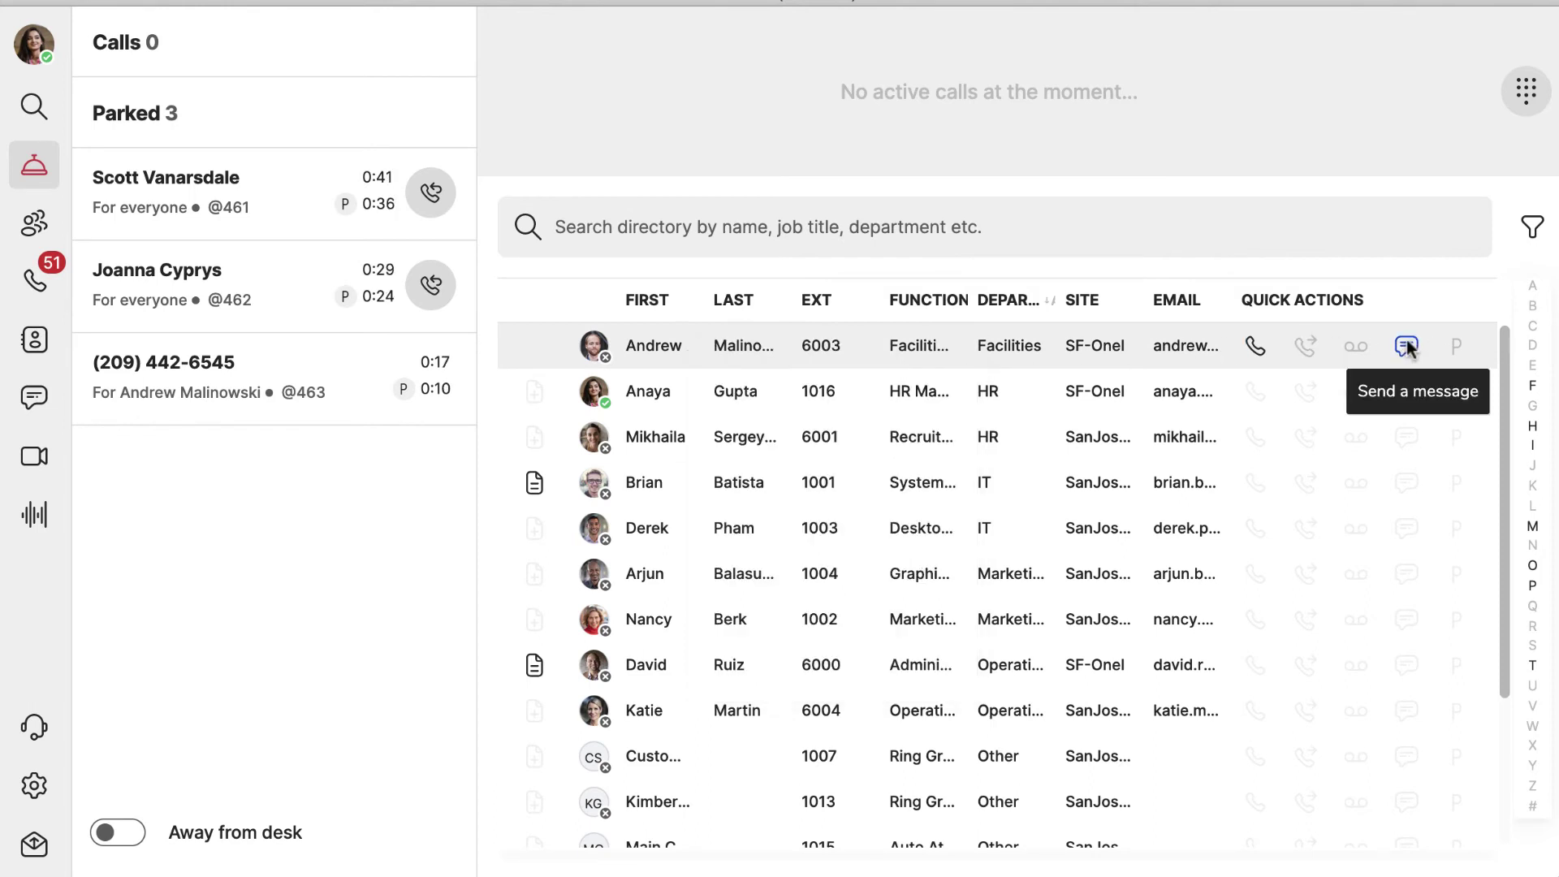
pyautogui.click(1406, 345)
# Paste the extension 463 parked-call message into Andrew's chat and send it.
pyautogui.hotkey('ctrl', 'v')
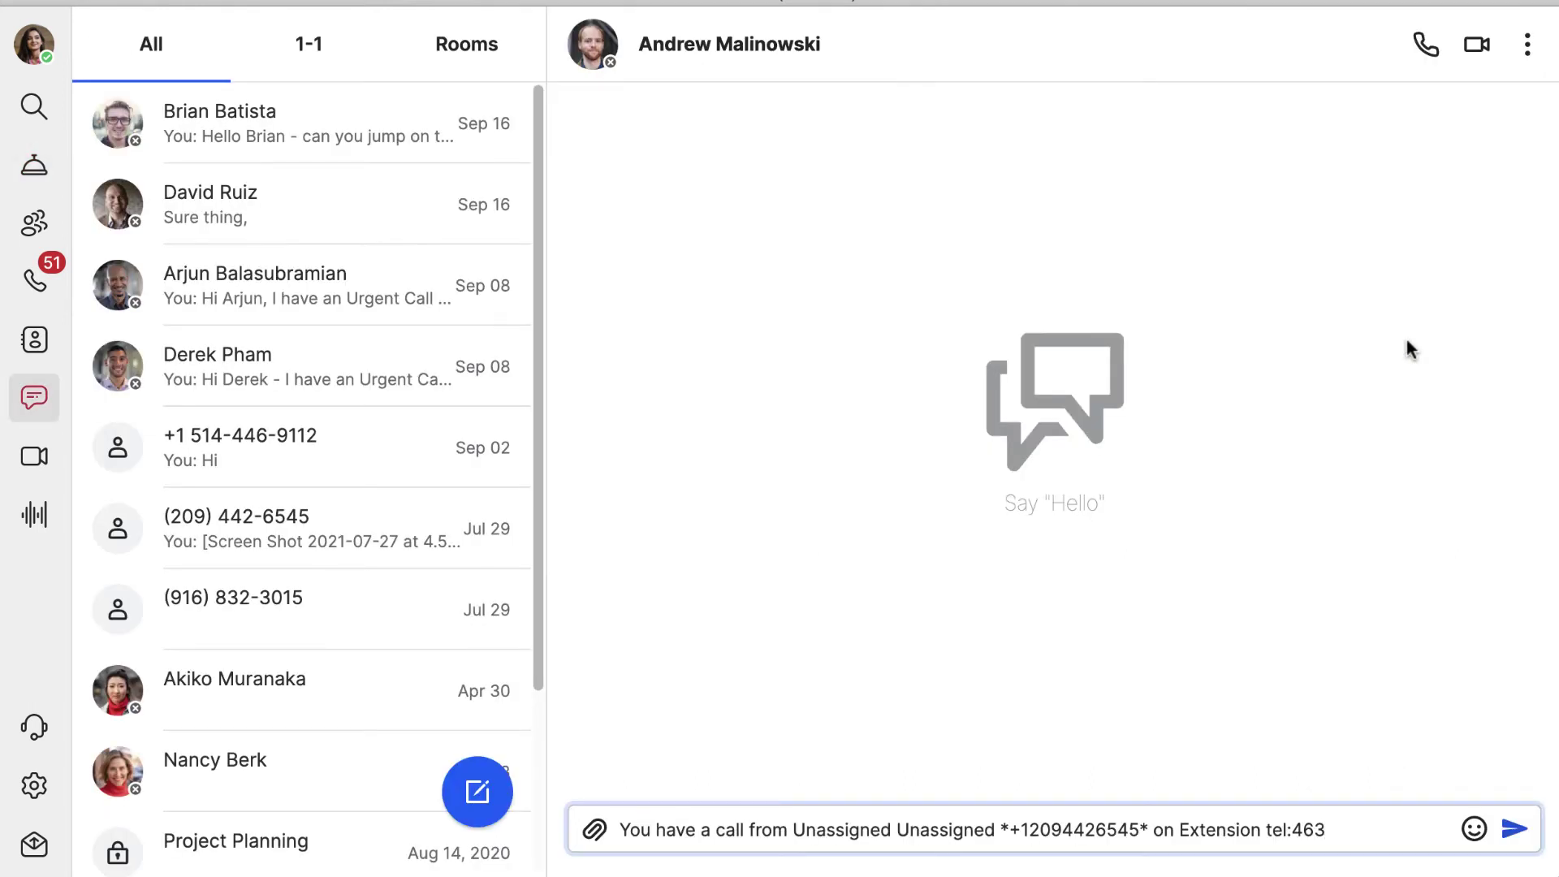
pyautogui.click(1514, 836)
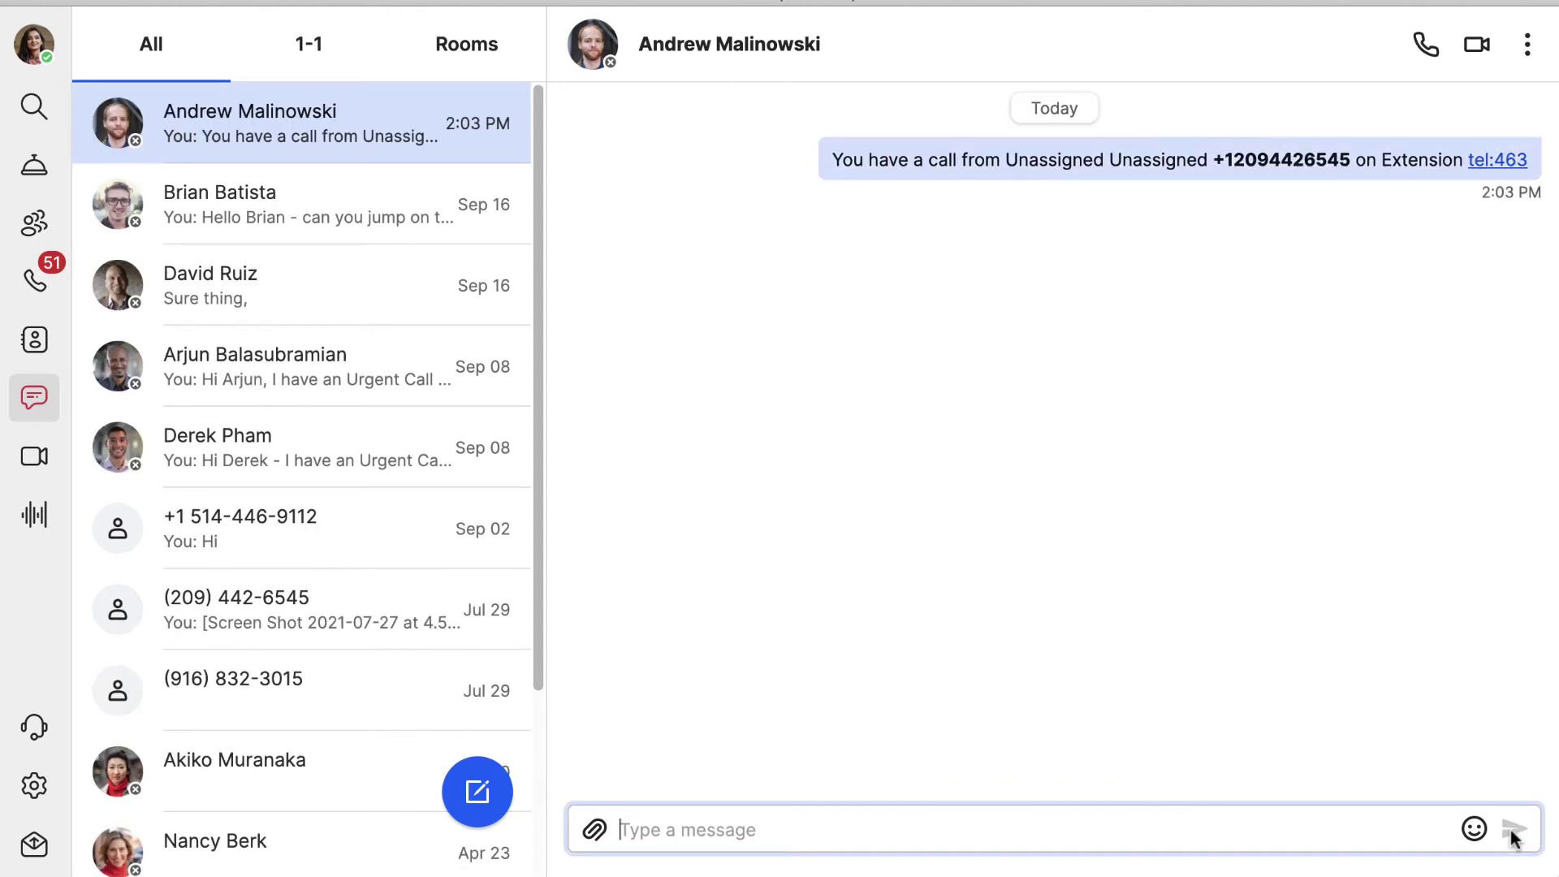